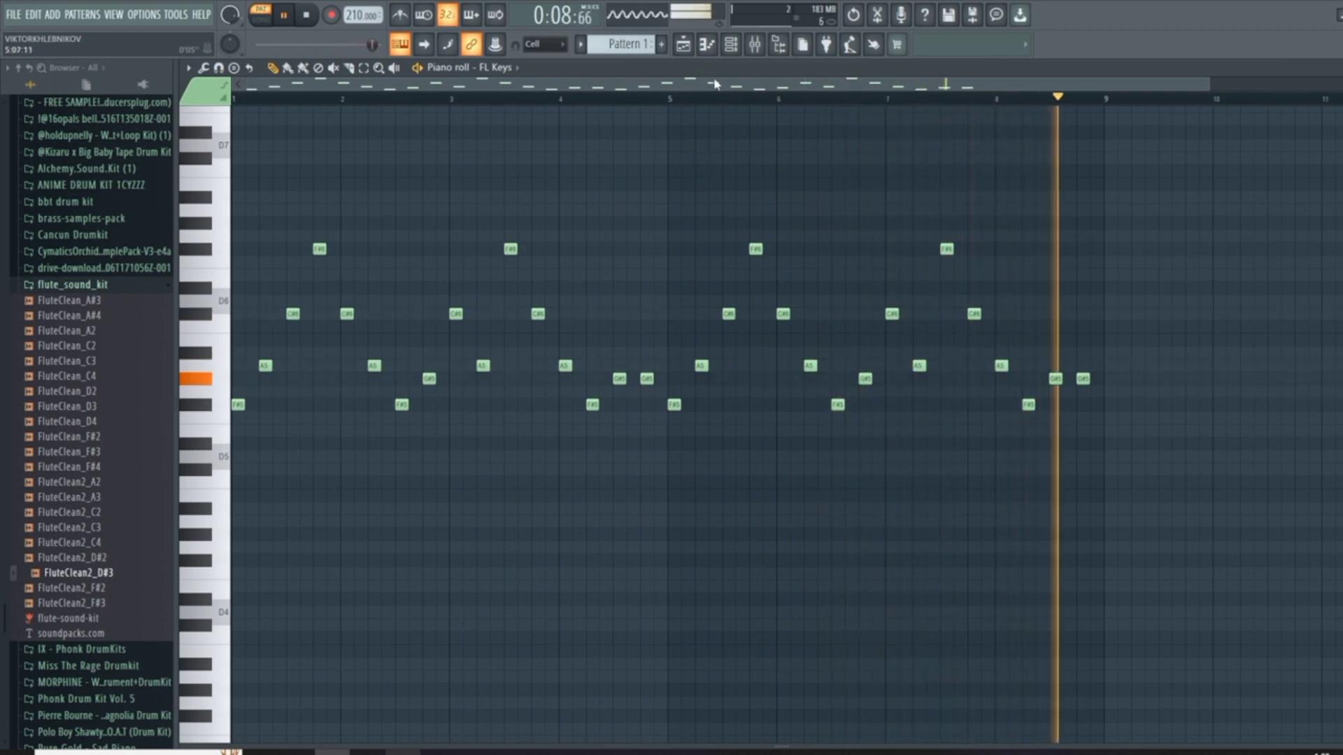
Stop Pattern 1, open Pattern 2 in the piano roll and play its FL Keys notes.
{"action": "key", "text": "space"}
{"action": "left_click", "coordinate": [707, 44]}
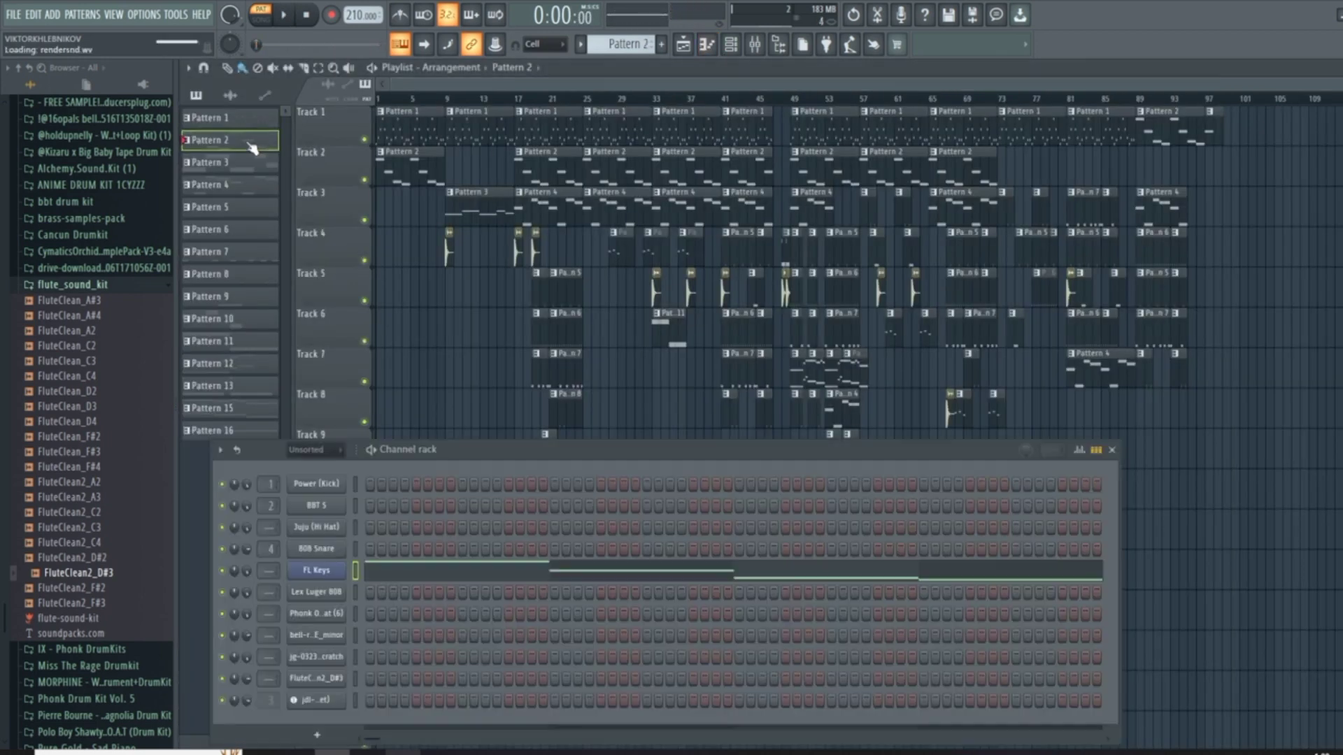
{"action": "double_click", "coordinate": [255, 141]}
{"action": "scroll", "coordinate": [710, 358], "scroll_direction": "down", "scroll_amount": 3}
{"action": "key", "text": "space"}
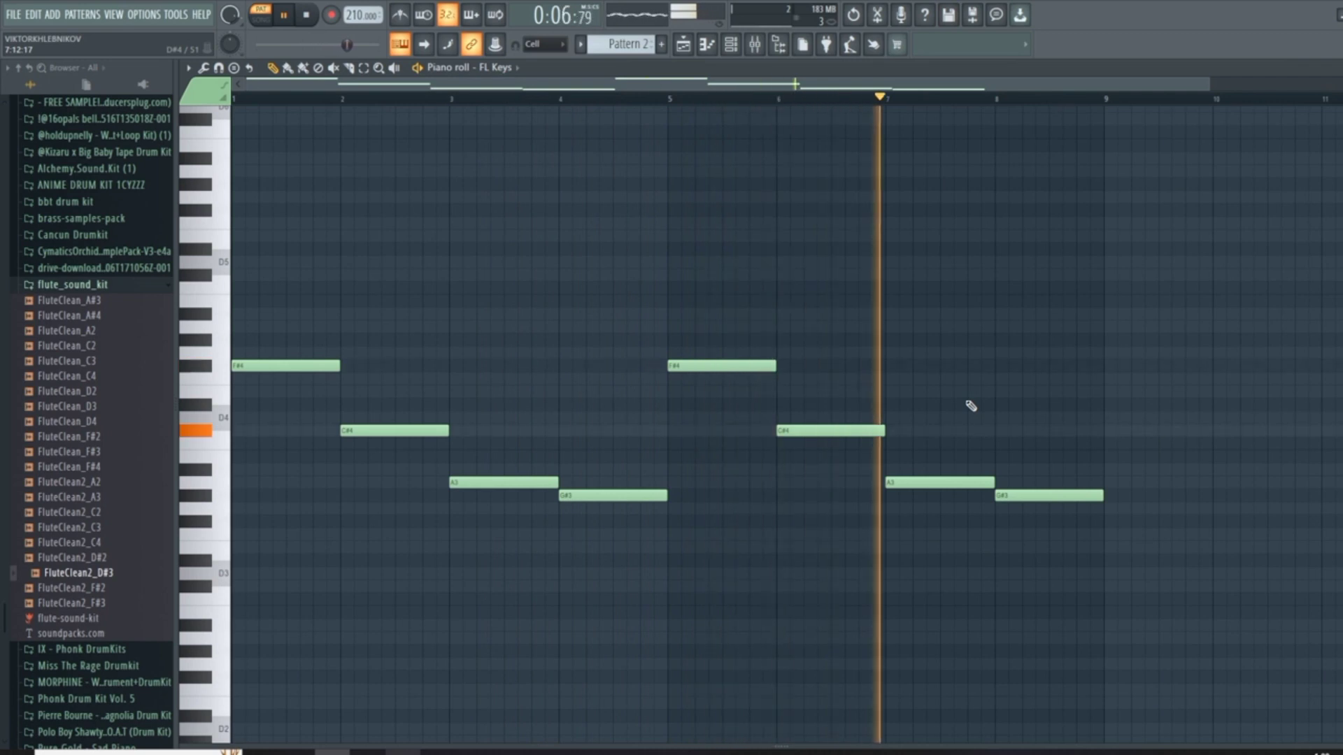
{"action": "key", "text": "space"}
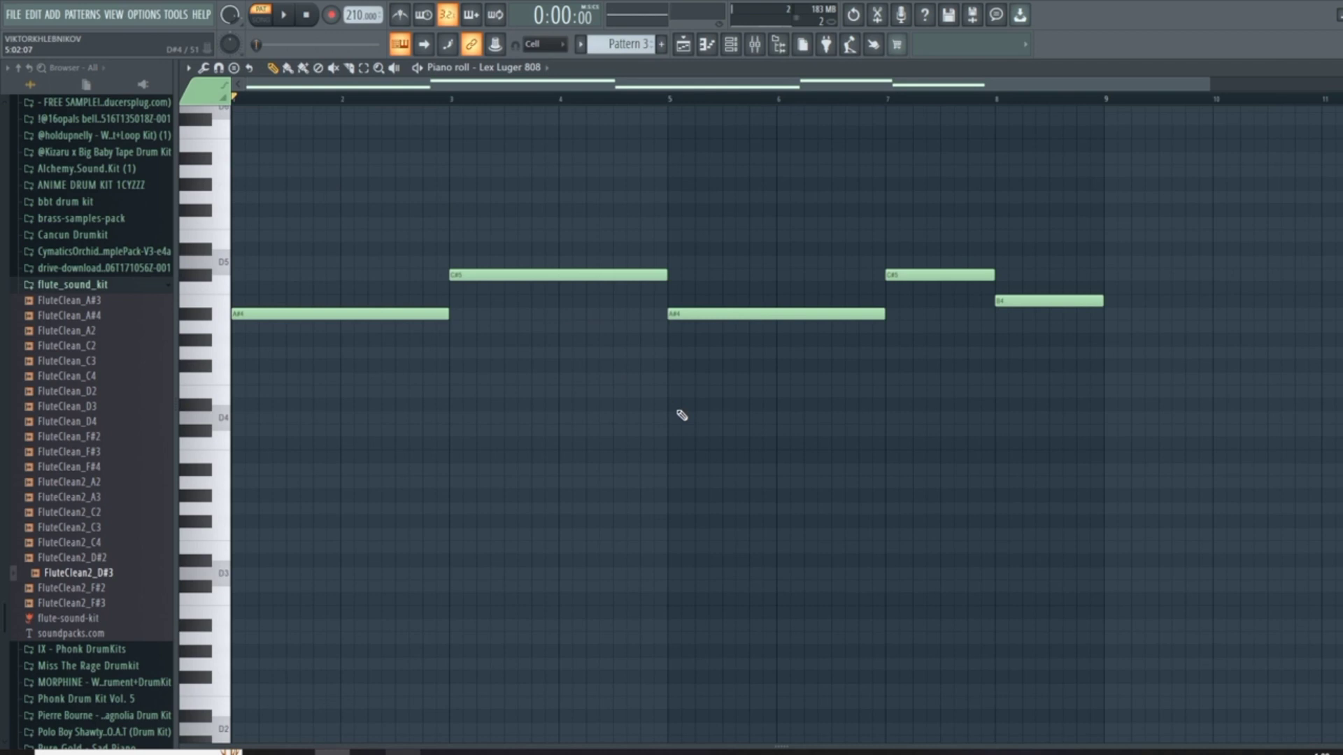
Play the Lex Luger 808 melodies of Pattern 3 and Pattern 4 in the piano roll.
{"action": "key", "text": "space"}
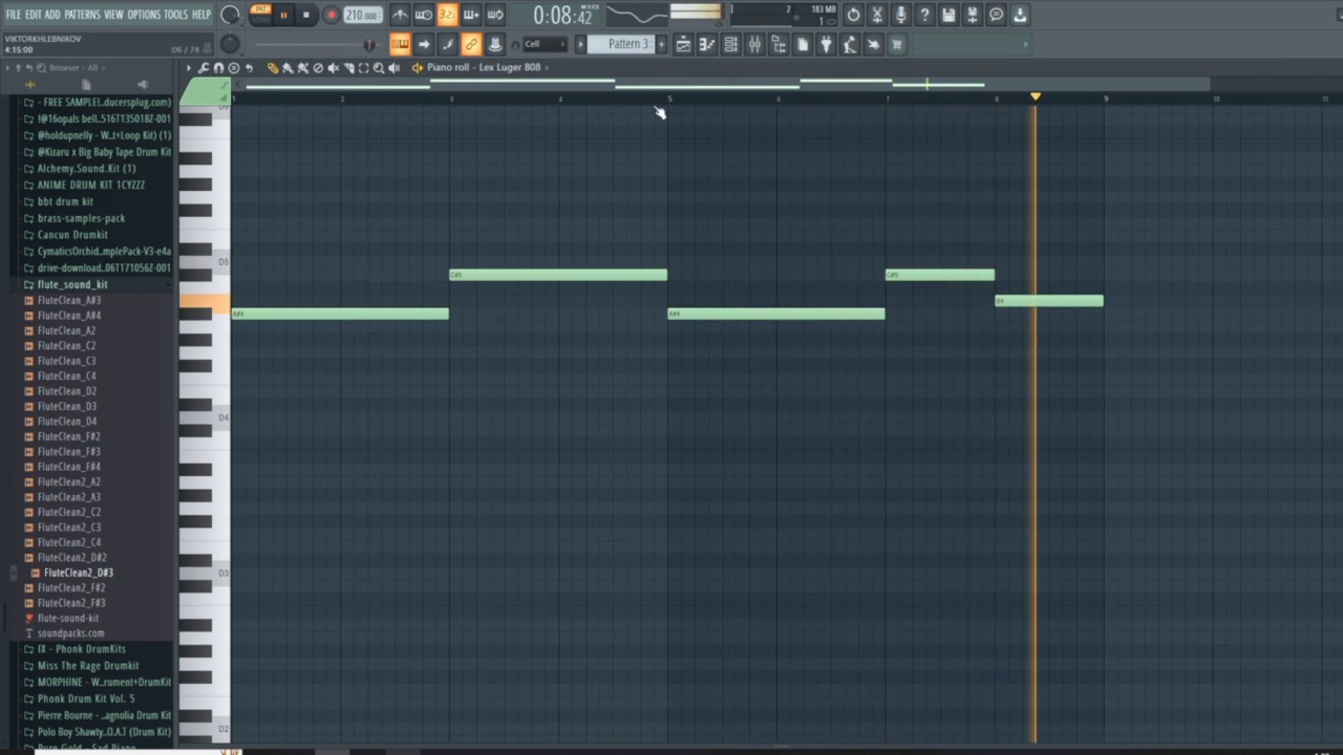
{"action": "key", "text": "space"}
{"action": "key", "text": "F5"}
{"action": "left_click", "coordinate": [245, 199]}
{"action": "key", "text": "F7"}
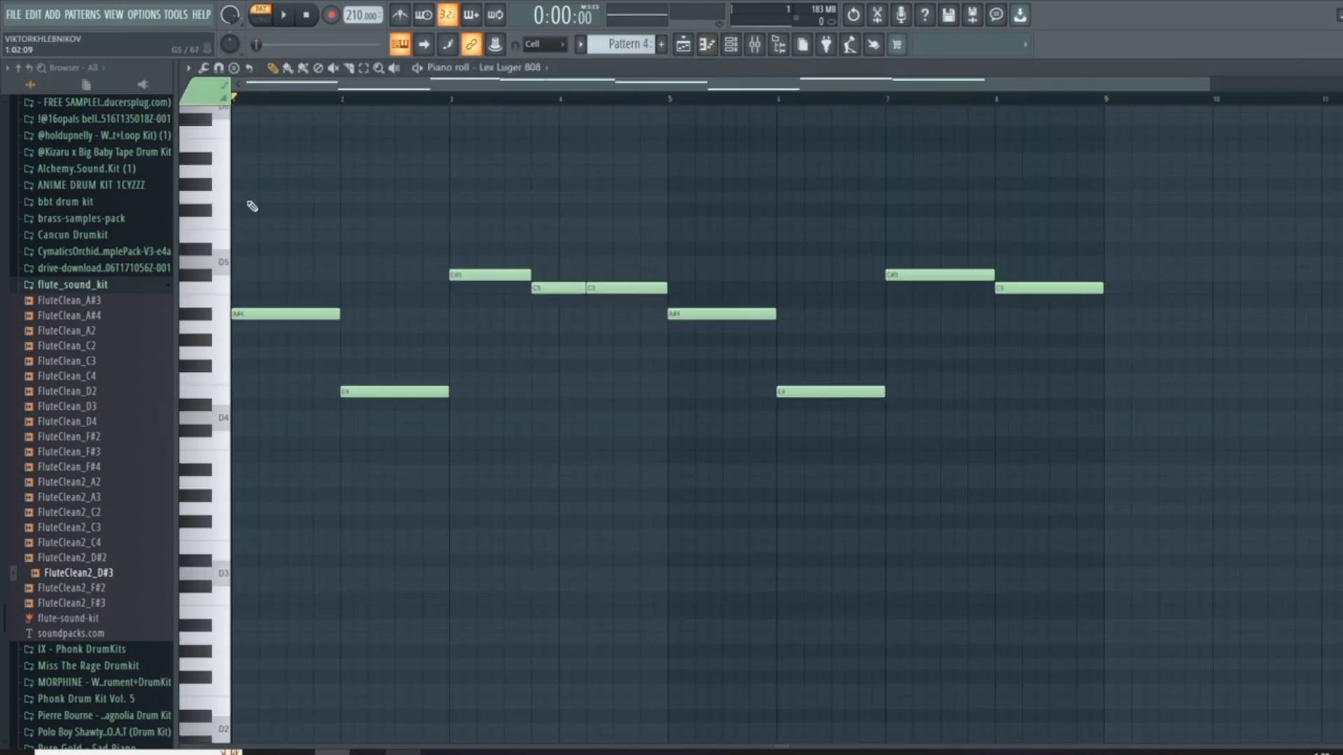
{"action": "key", "text": "space"}
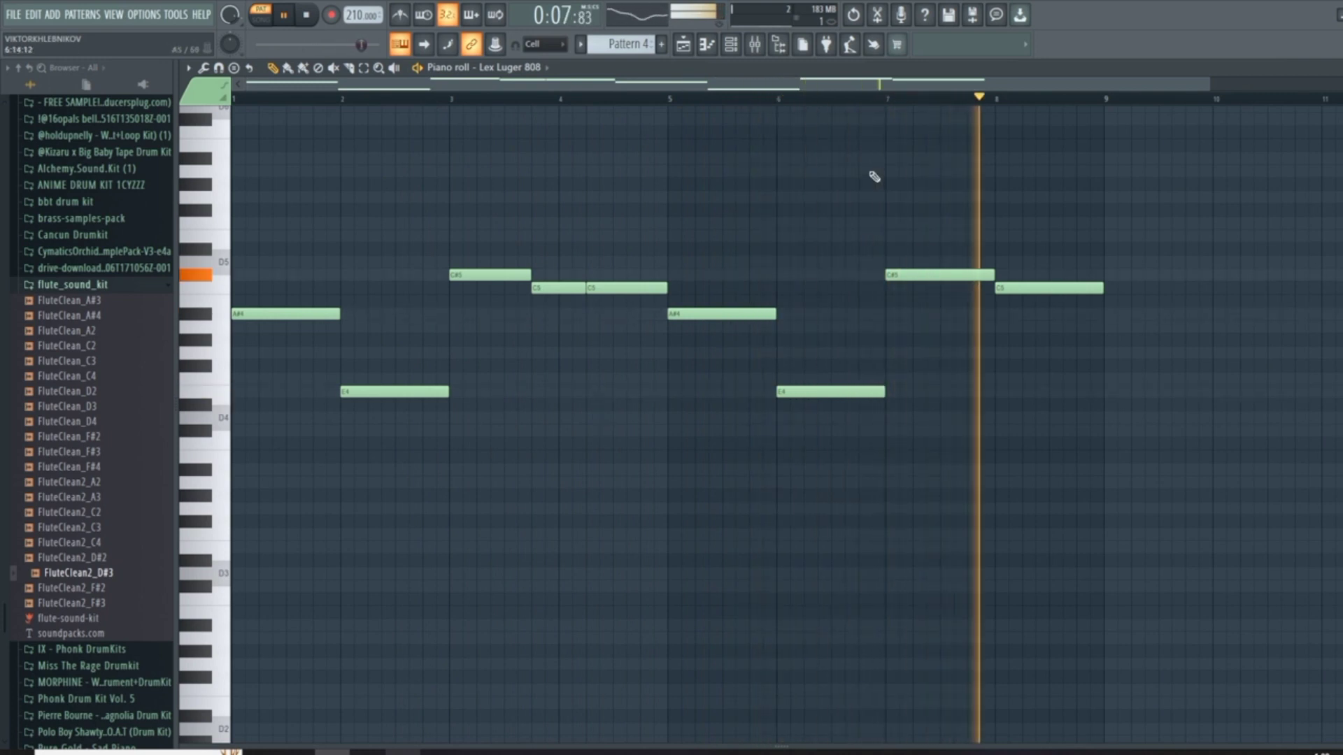
{"action": "left_click", "coordinate": [731, 45]}
{"action": "key", "text": "space"}
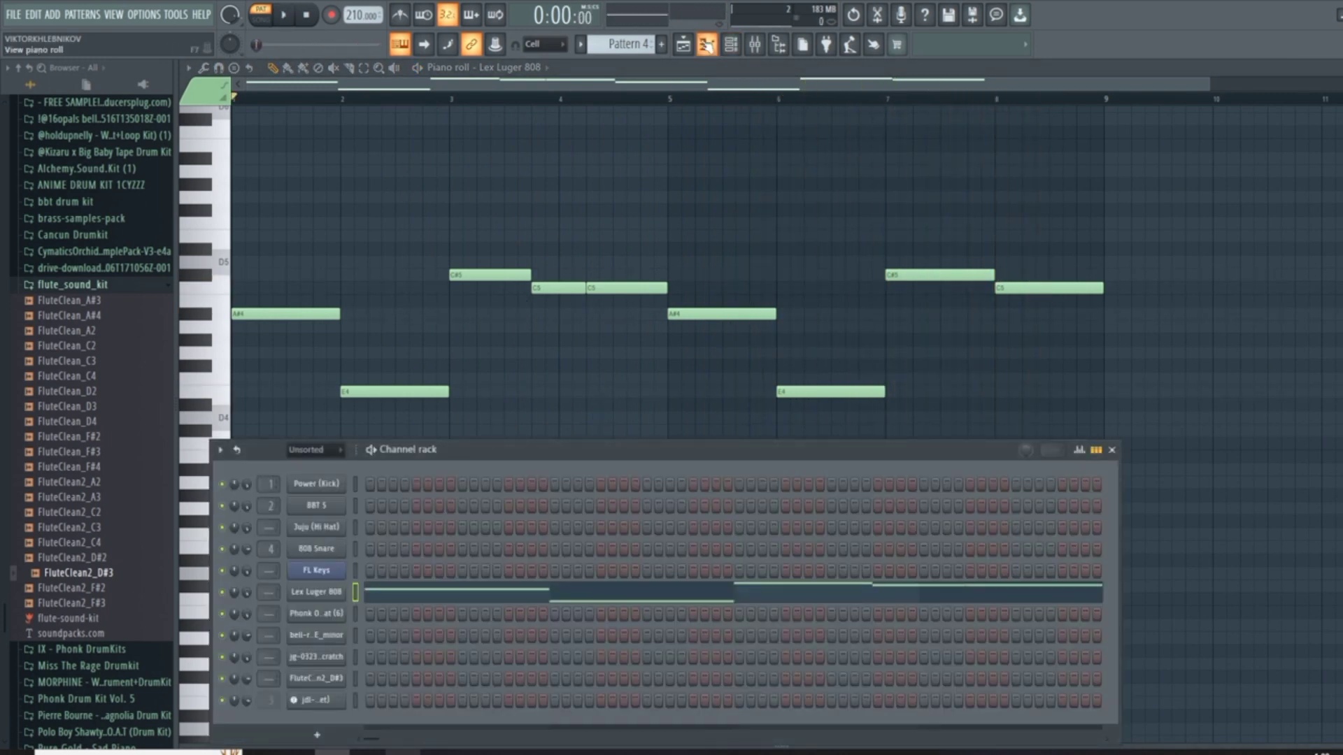
Open Pattern 5 in the piano roll and play back its drum hits.
{"action": "key", "text": "F5"}
{"action": "left_click", "coordinate": [259, 210]}
{"action": "key", "text": "F7"}
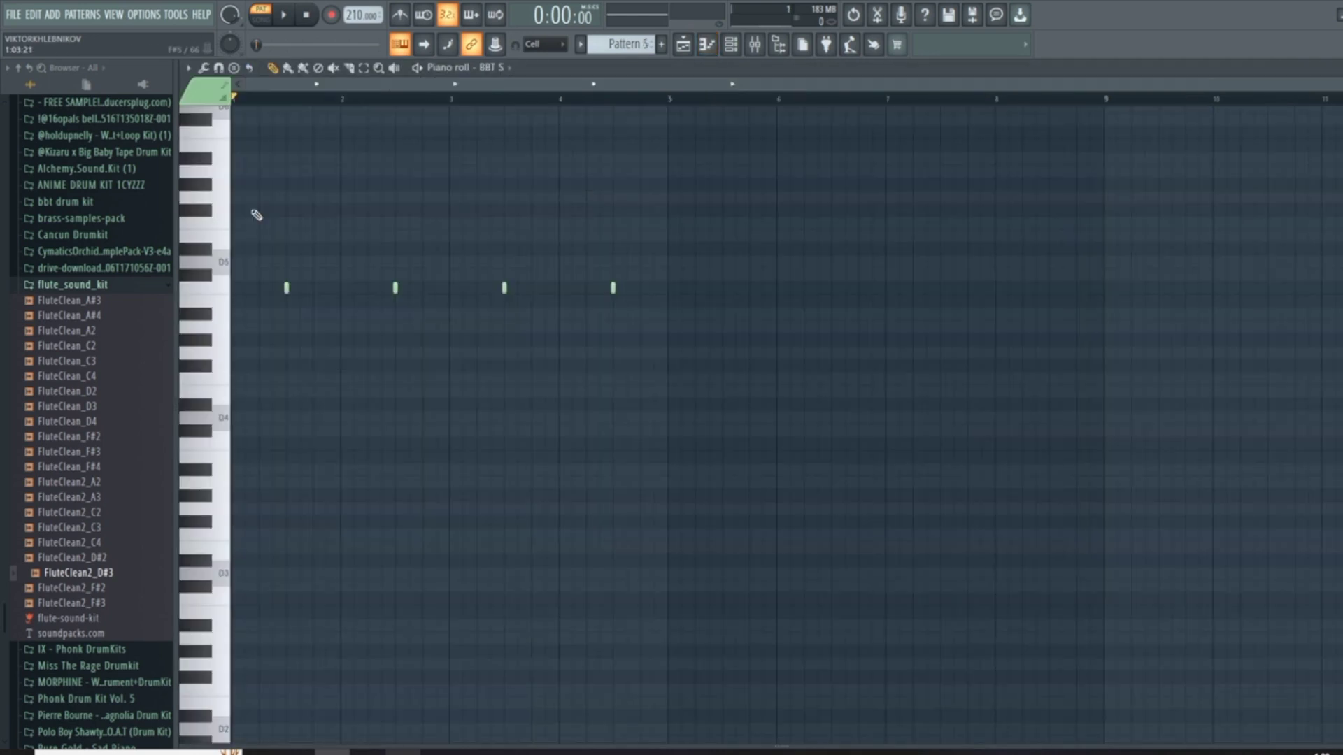
{"action": "key", "text": "space"}
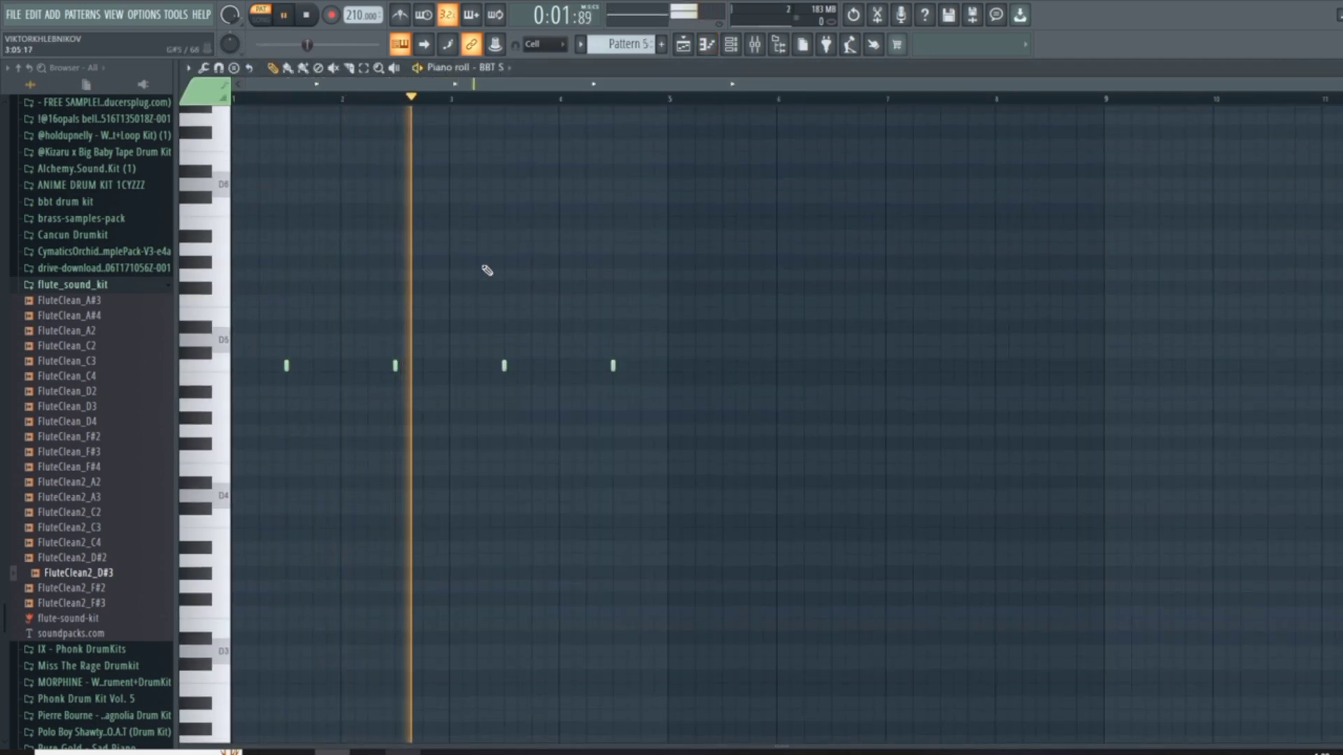
{"action": "key", "text": "space"}
Open Pattern 6 in the piano roll and play its Juju (Hi Hat) notes.
{"action": "key", "text": "F5"}
{"action": "left_click", "coordinate": [242, 238]}
{"action": "key", "text": "F7"}
{"action": "key", "text": "space"}
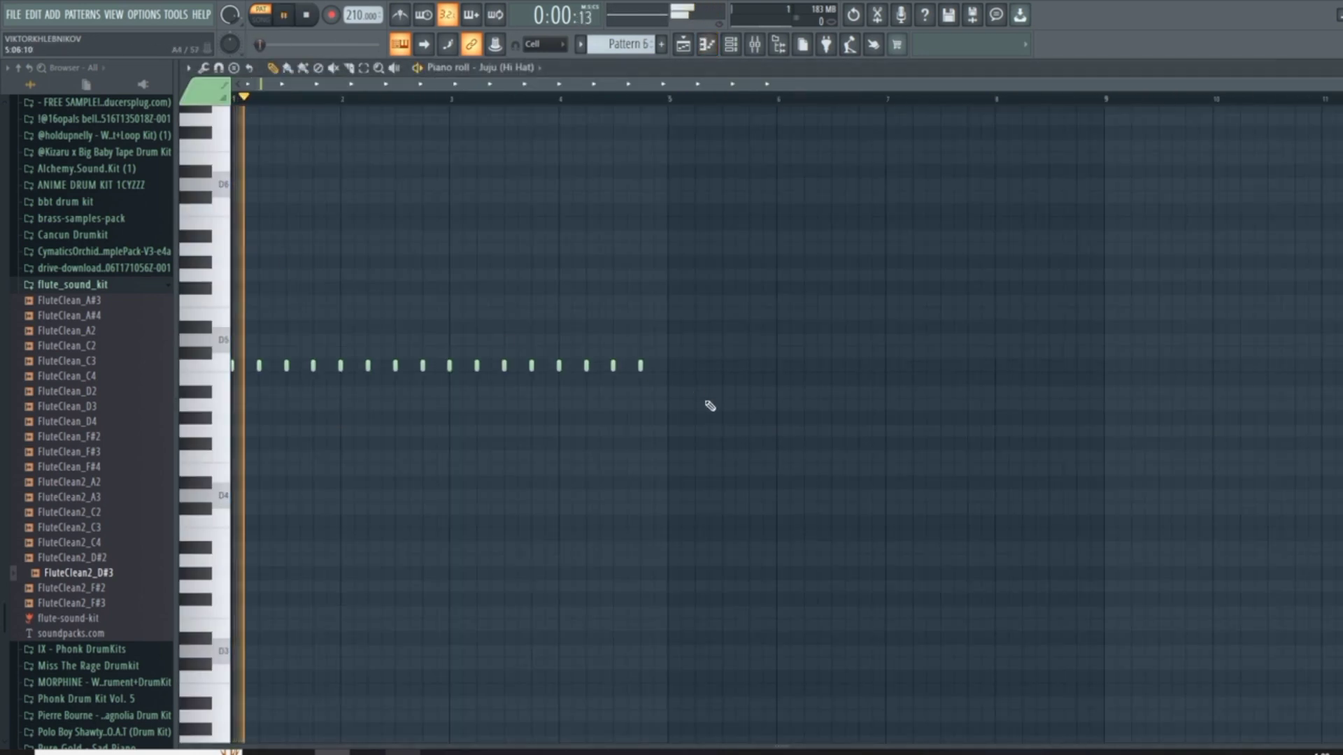
{"action": "key", "text": "space"}
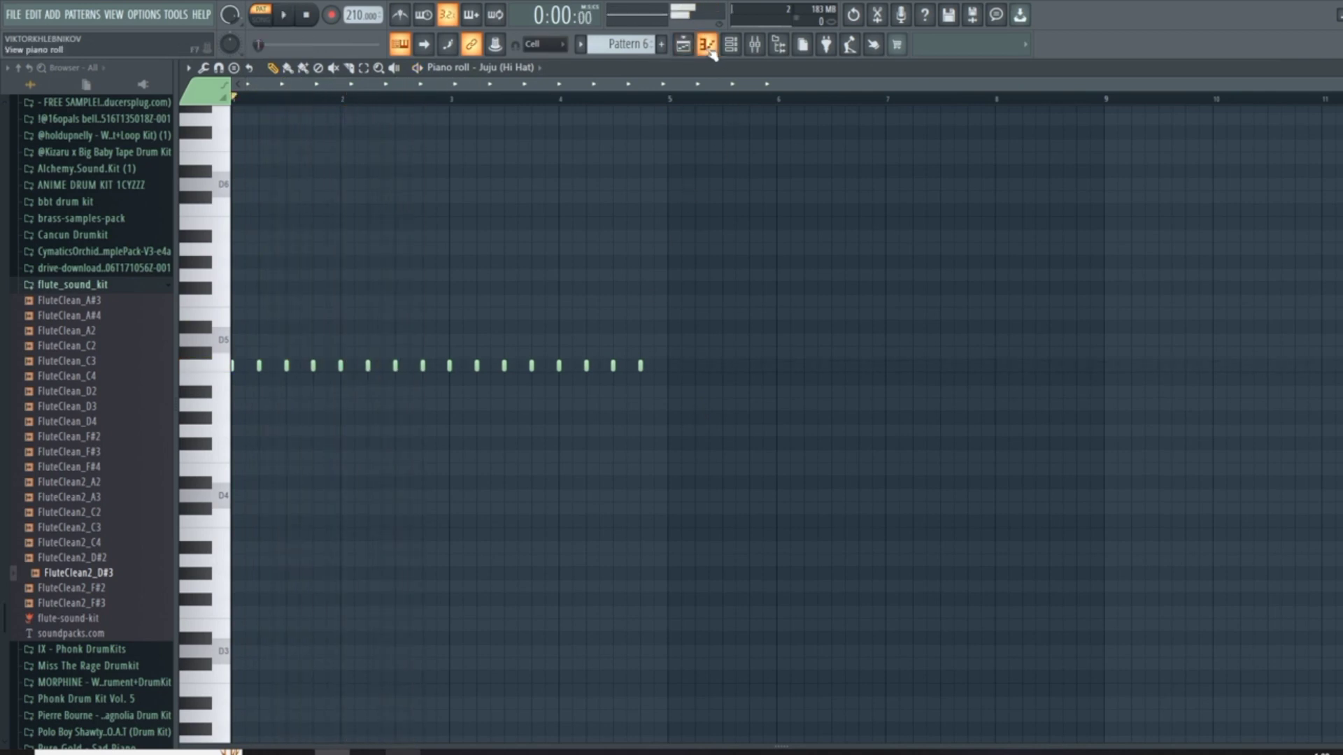
Play Pattern 7 and the Phonk Open Hat (6) notes of Pattern 8 in the piano roll.
{"action": "key", "text": "F5"}
{"action": "left_click", "coordinate": [283, 257]}
{"action": "key", "text": "F7"}
{"action": "key", "text": "space"}
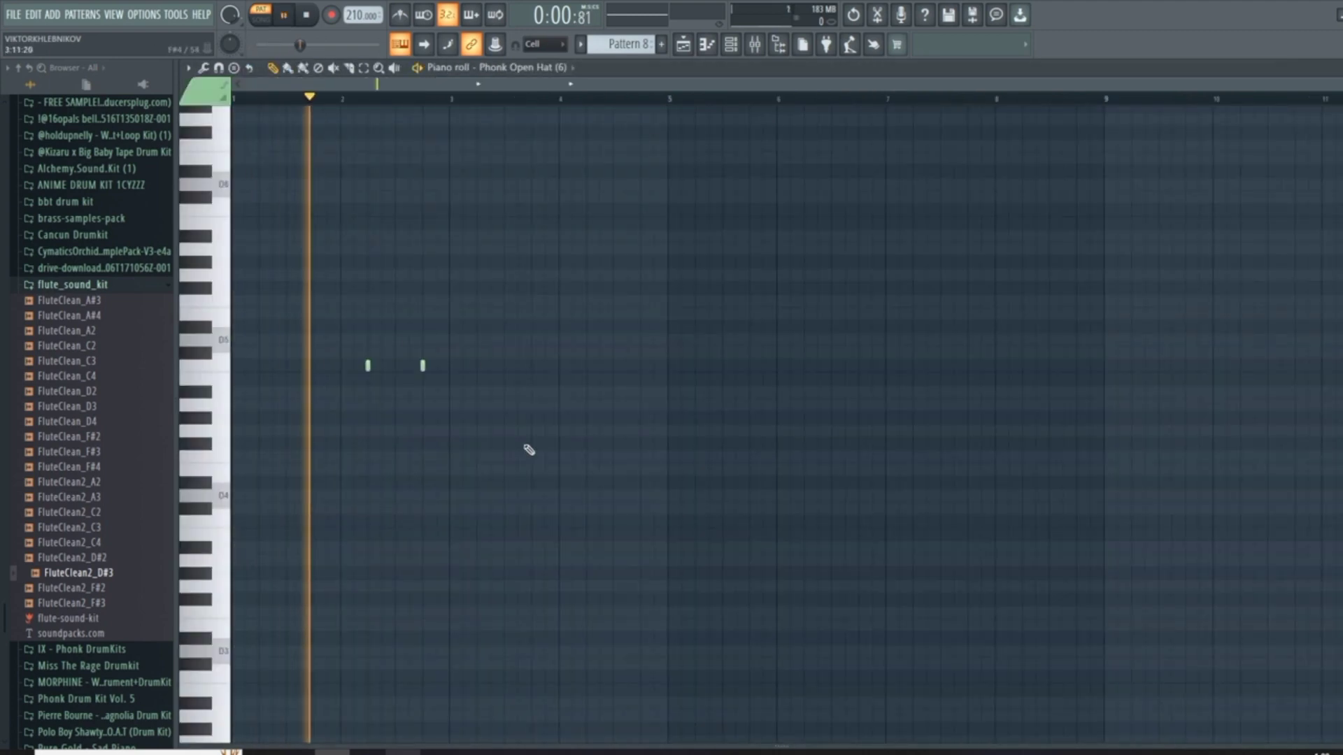
{"action": "key", "text": "space"}
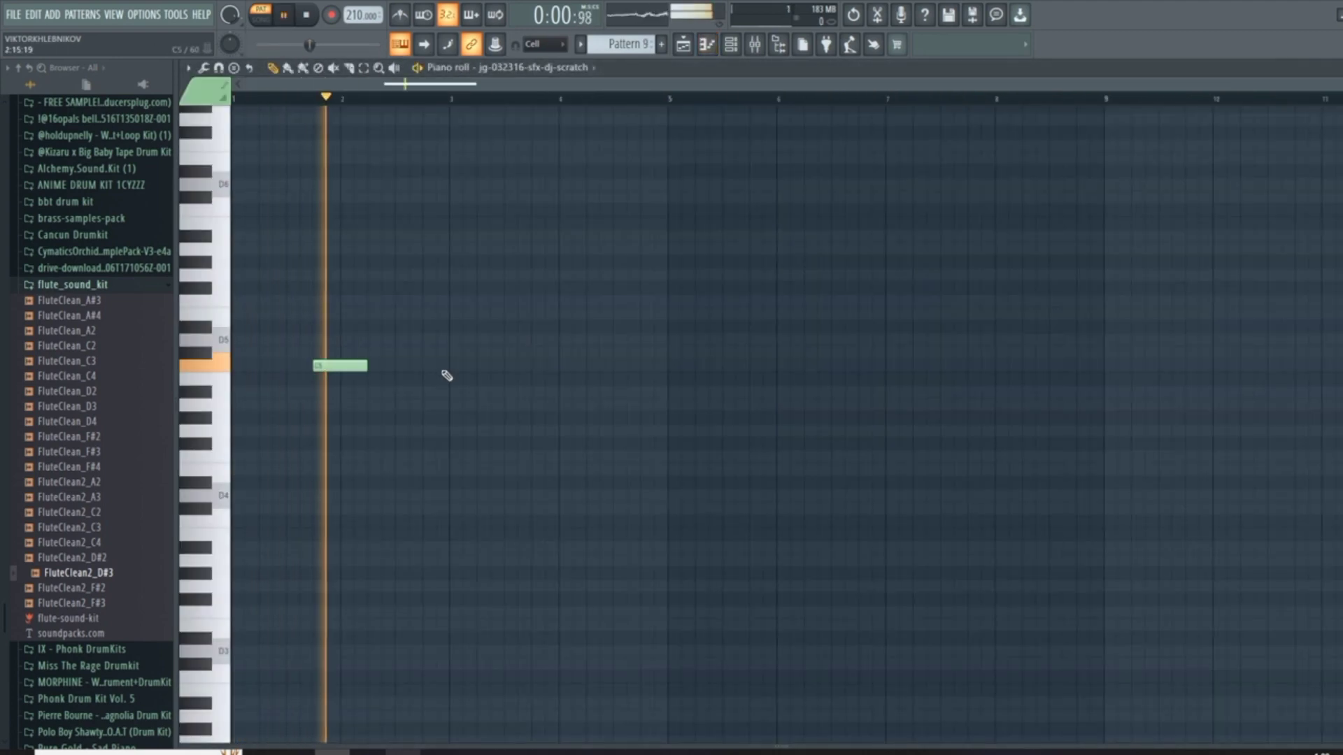
Audition the DJ scratch note of Pattern 9 and the bell-ring_E_minor notes of Pattern 10 in the piano roll.
{"action": "key", "text": "space"}
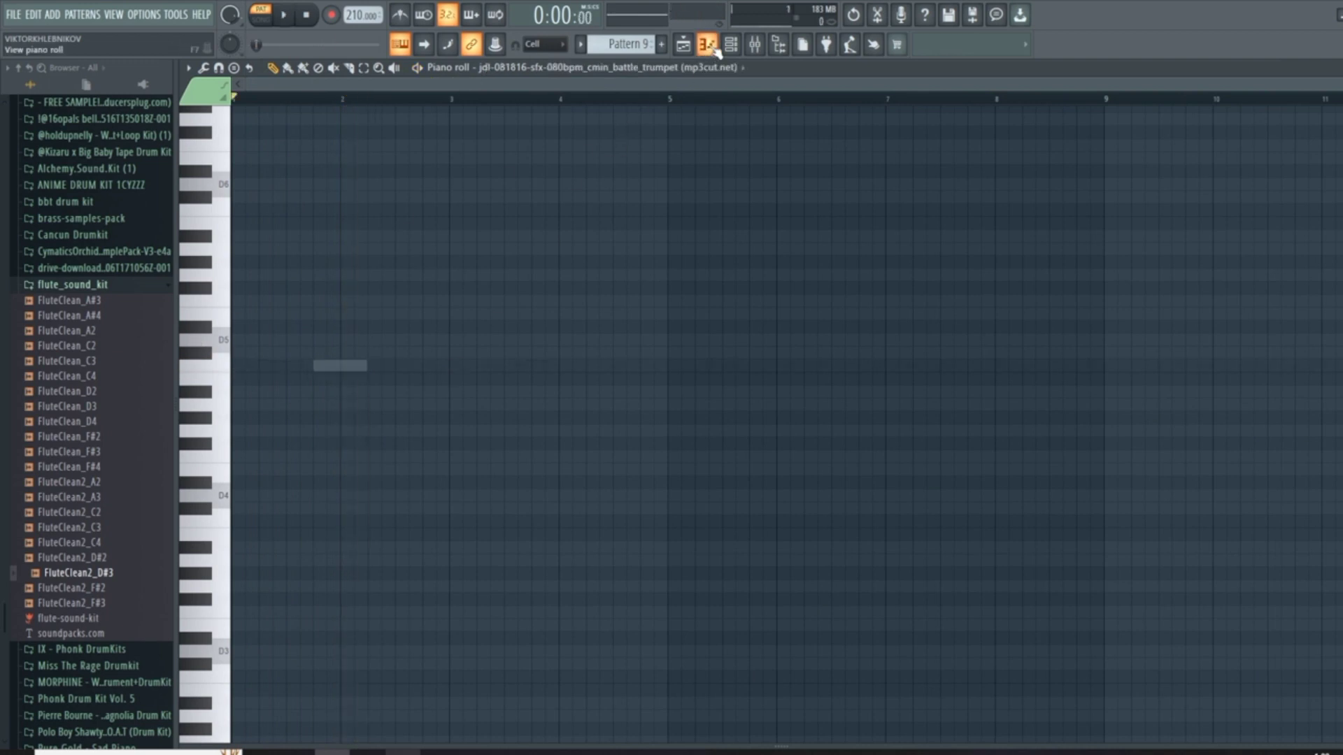
{"action": "left_click", "coordinate": [706, 44]}
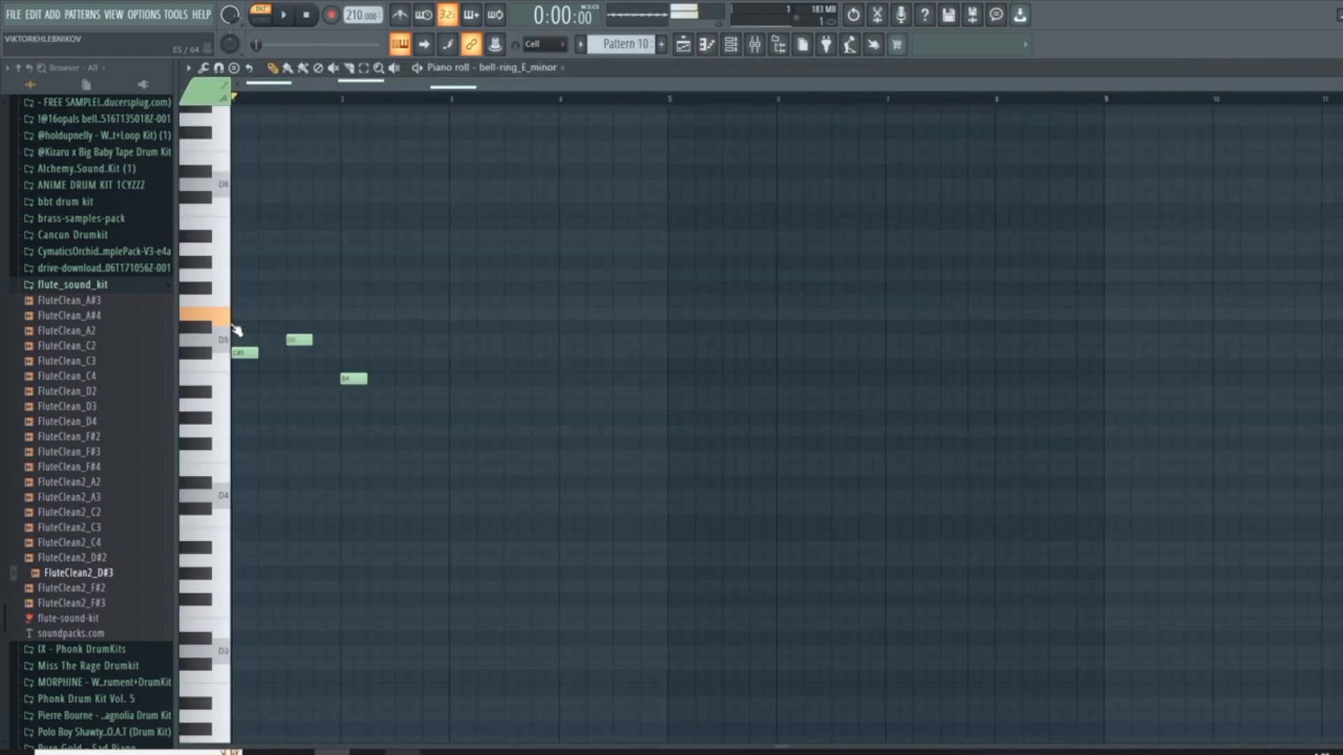
{"action": "key", "text": "space"}
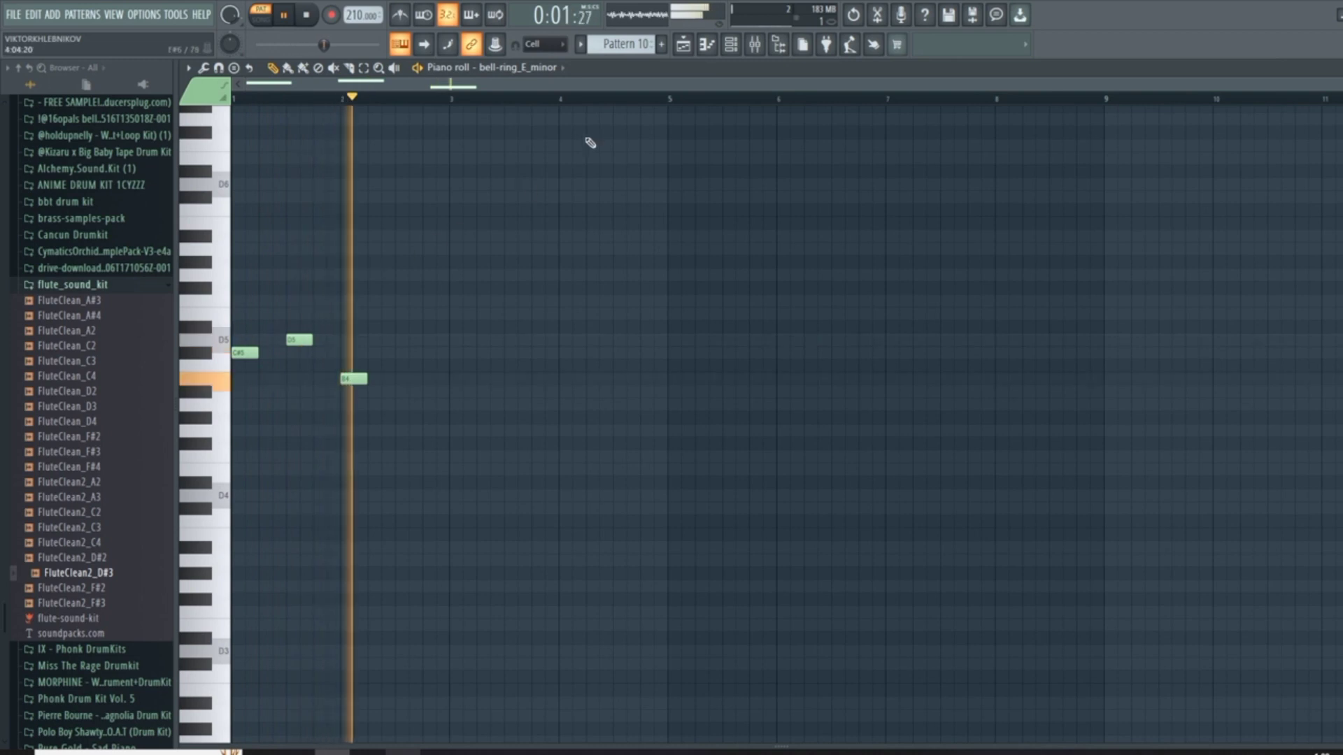
{"action": "key", "text": "space"}
{"action": "left_click", "coordinate": [708, 48]}
Open Pattern 11 in the piano roll, play its battle trumpet notes and return to the playlist.
{"action": "left_click", "coordinate": [252, 353]}
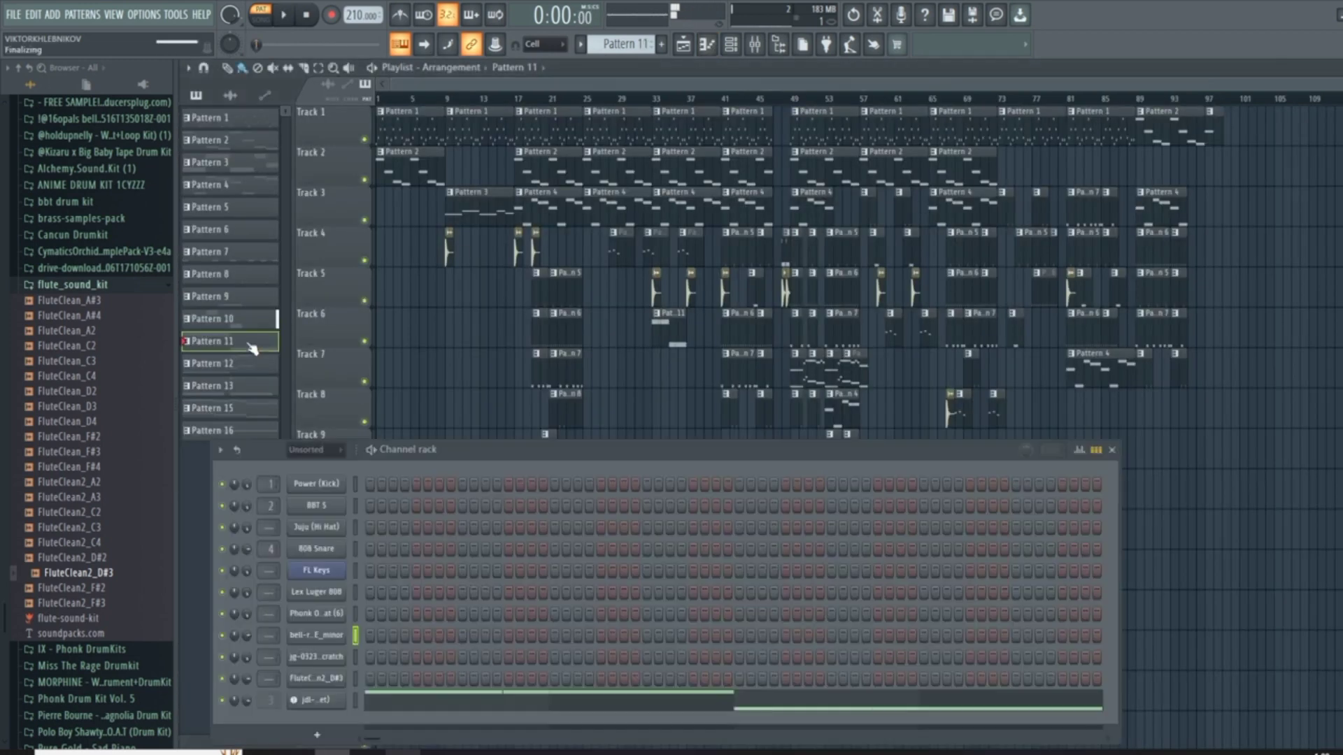
{"action": "key", "text": "F7"}
{"action": "scroll", "coordinate": [313, 400], "scroll_direction": "down", "scroll_amount": 2}
{"action": "key", "text": "space"}
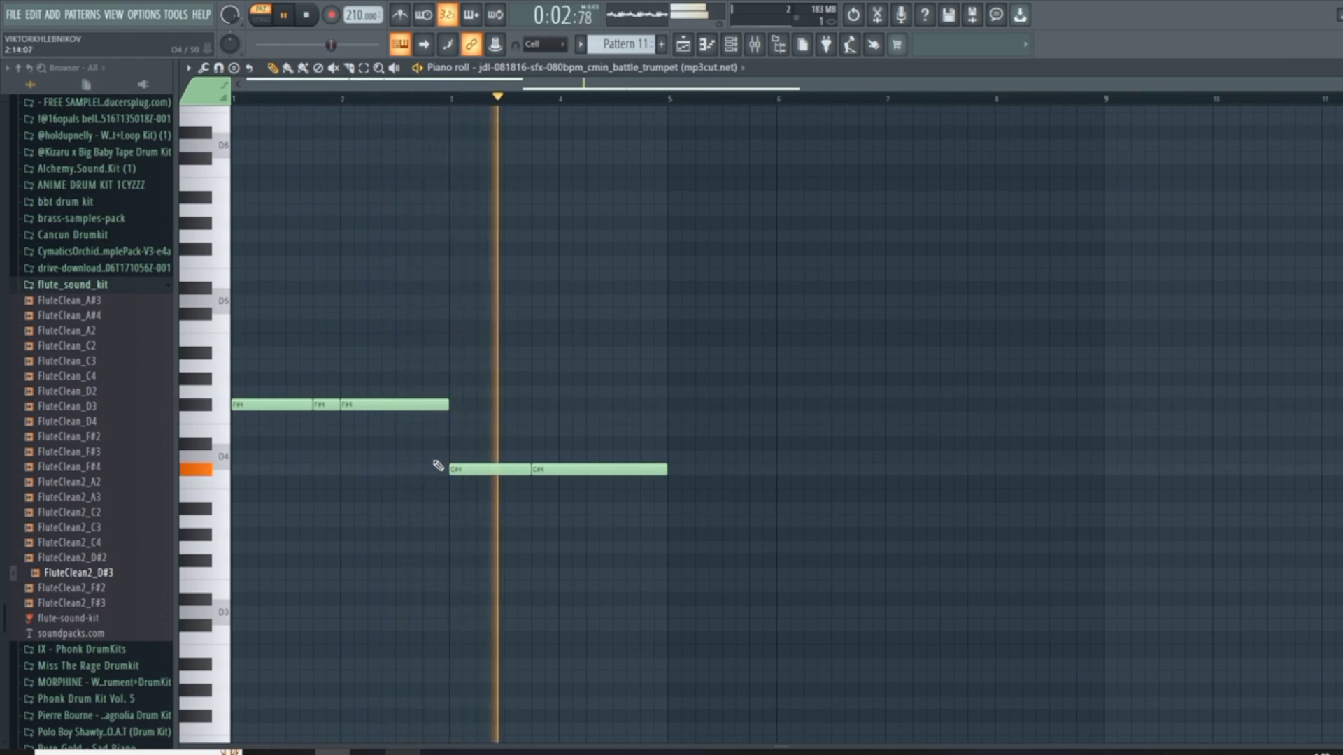
{"action": "key", "text": "space"}
{"action": "left_click", "coordinate": [707, 44]}
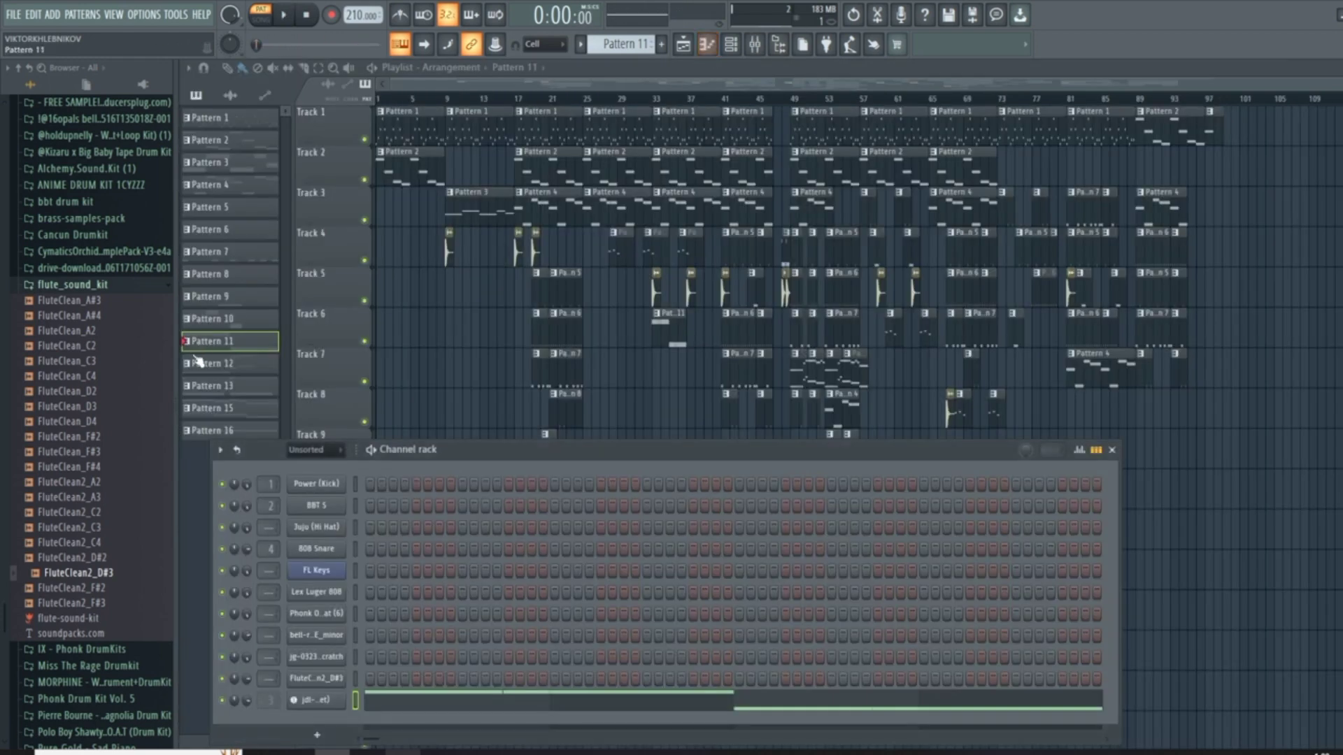
Open Pattern 12 in the piano roll, play its layered battle trumpet notes and return to the playlist.
{"action": "left_click", "coordinate": [203, 364]}
{"action": "key", "text": "F7"}
{"action": "key", "text": "space"}
{"action": "scroll", "coordinate": [347, 350], "scroll_direction": "up", "scroll_amount": 1}
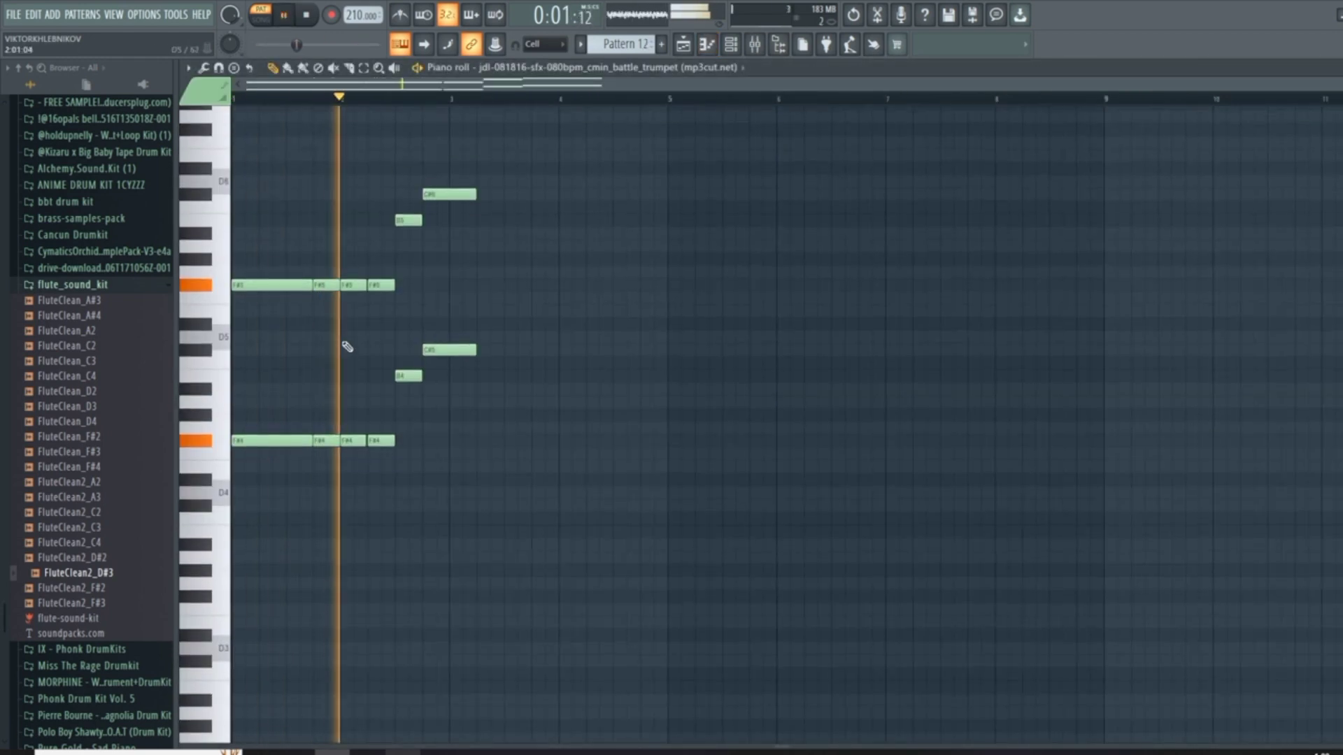
{"action": "key", "text": "space"}
{"action": "left_click", "coordinate": [707, 45]}
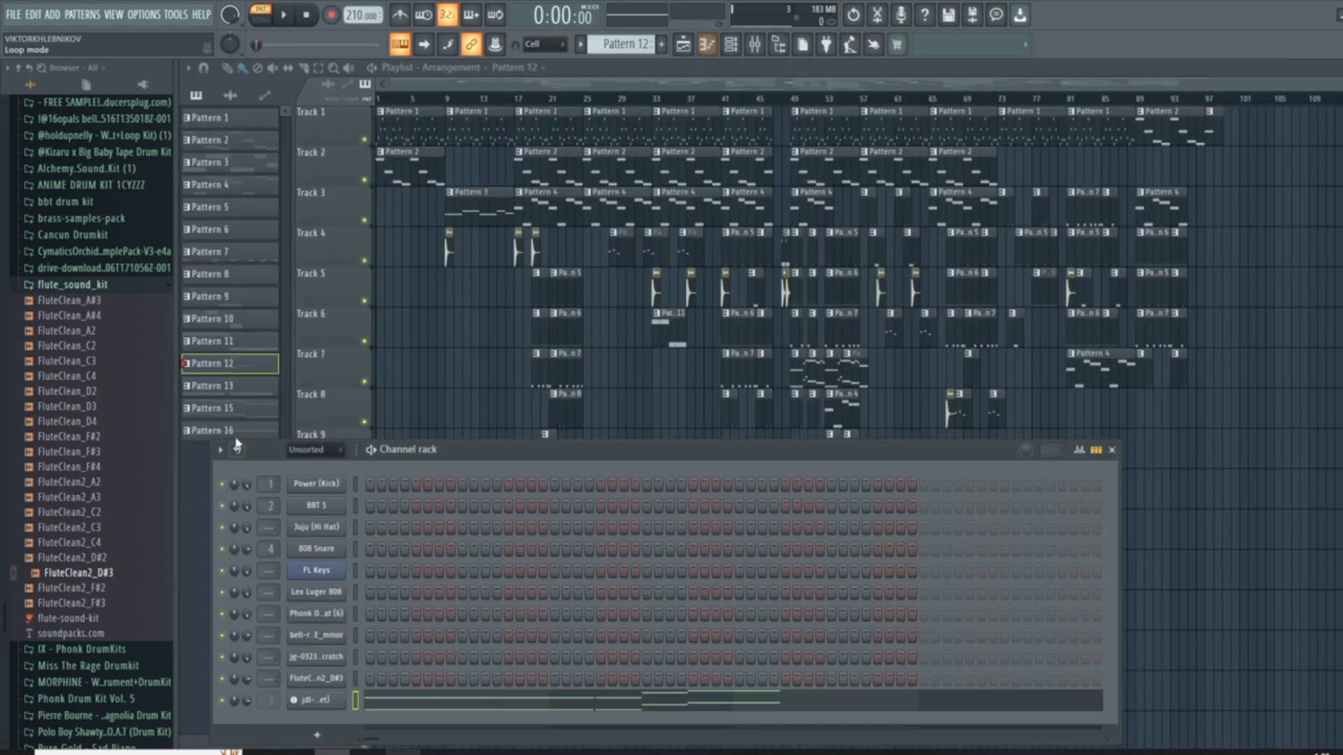
Open Pattern 13 in the piano roll, play its Power (Kick) part and return to the playlist.
{"action": "left_click", "coordinate": [249, 386]}
{"action": "key", "text": "F7"}
{"action": "key", "text": "space"}
{"action": "key", "text": "space"}
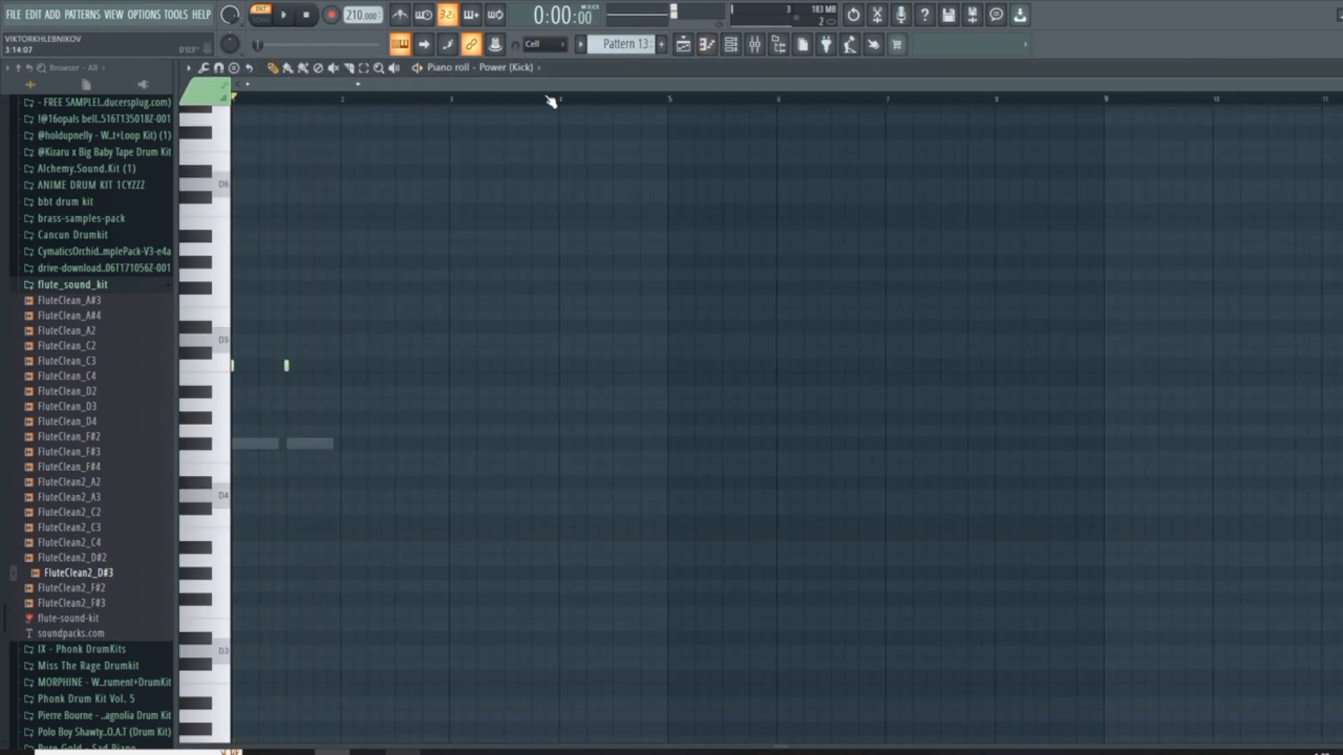
{"action": "left_click", "coordinate": [707, 44]}
Open Pattern 15 in the piano roll, play its battle trumpet melody and return to the playlist.
{"action": "left_click", "coordinate": [234, 419]}
{"action": "key", "text": "F7"}
{"action": "key", "text": "space"}
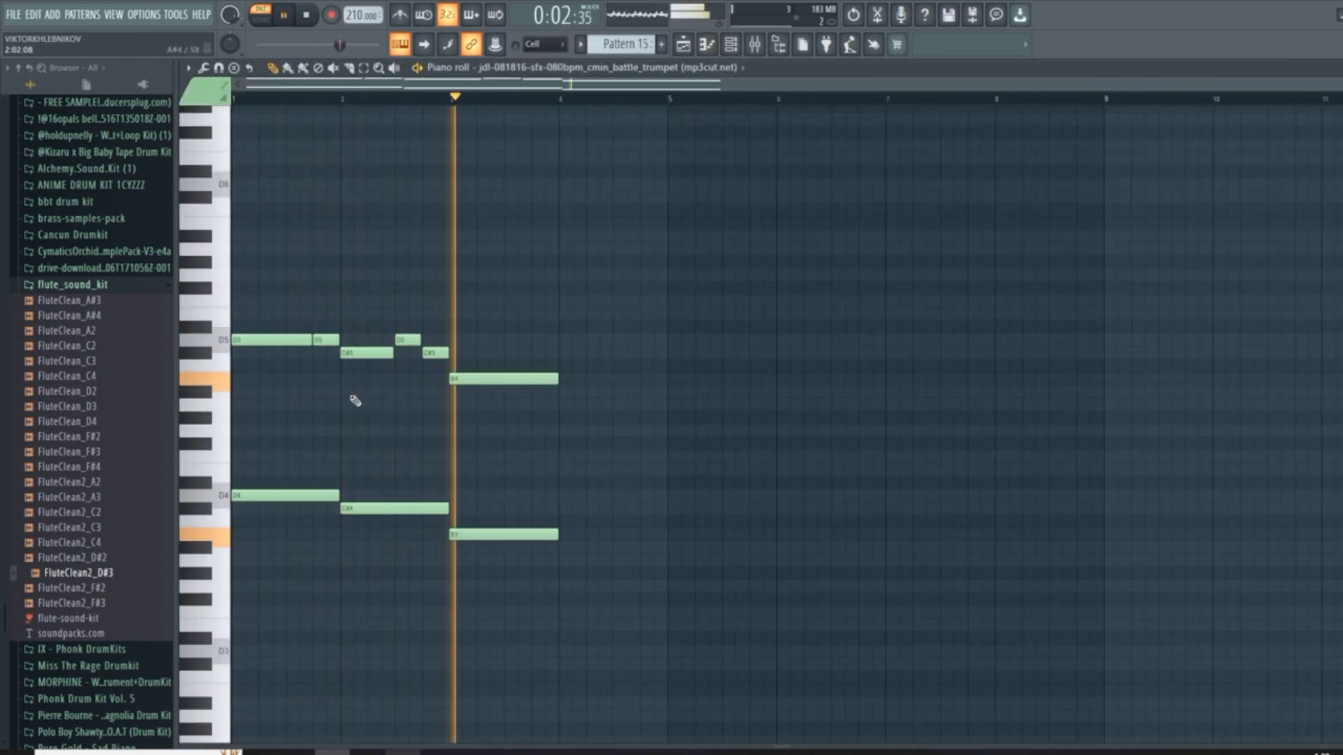
{"action": "key", "text": "space"}
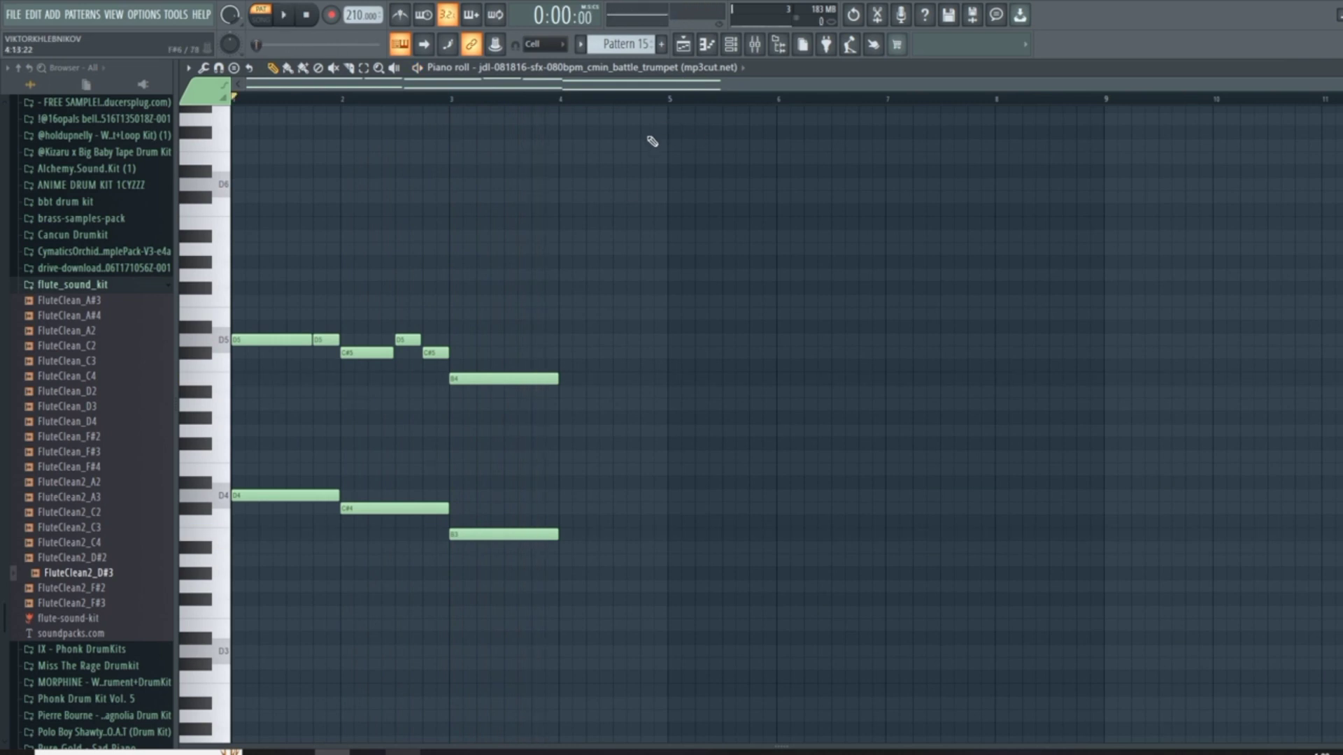
{"action": "left_click", "coordinate": [707, 44]}
Open Pattern 16 in the piano roll, play its single FL Keys note and return to the playlist.
{"action": "left_click", "coordinate": [217, 432]}
{"action": "key", "text": "F7"}
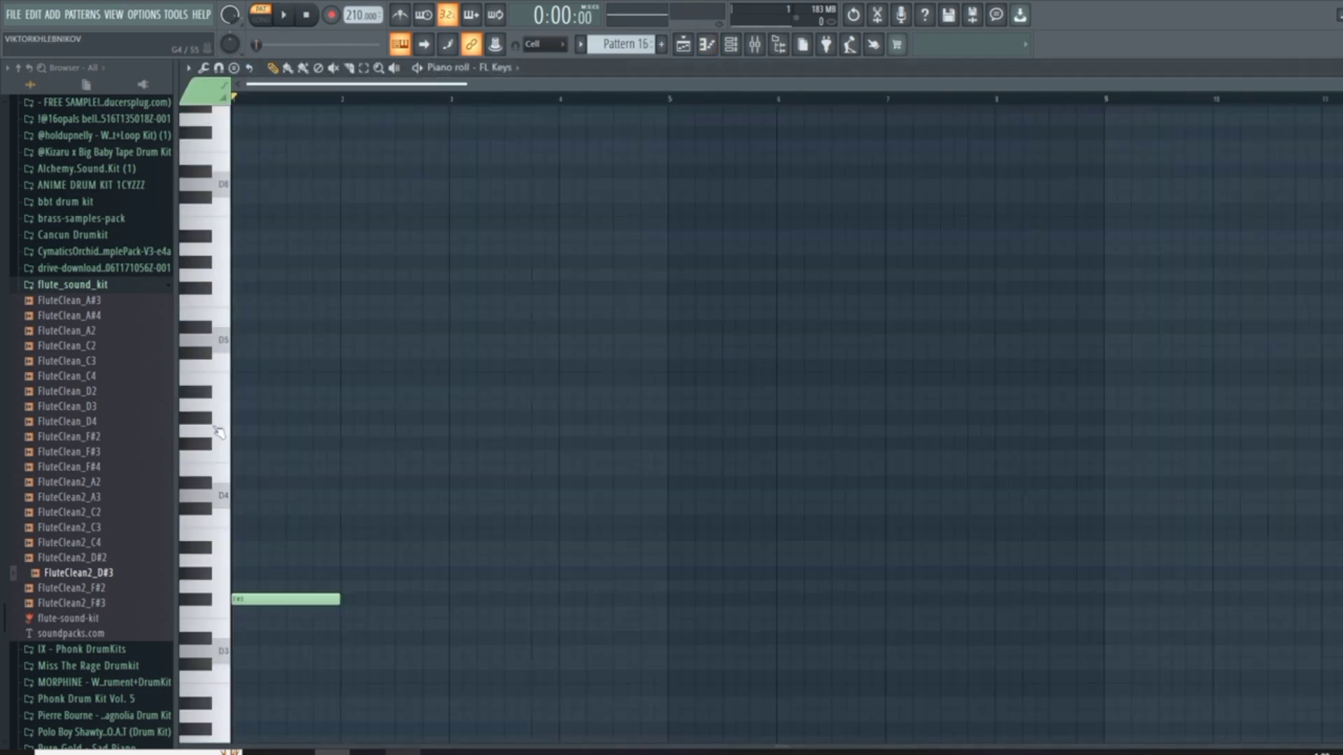
{"action": "key", "text": "space"}
{"action": "scroll", "coordinate": [324, 486], "scroll_direction": "down", "scroll_amount": 1}
{"action": "key", "text": "space"}
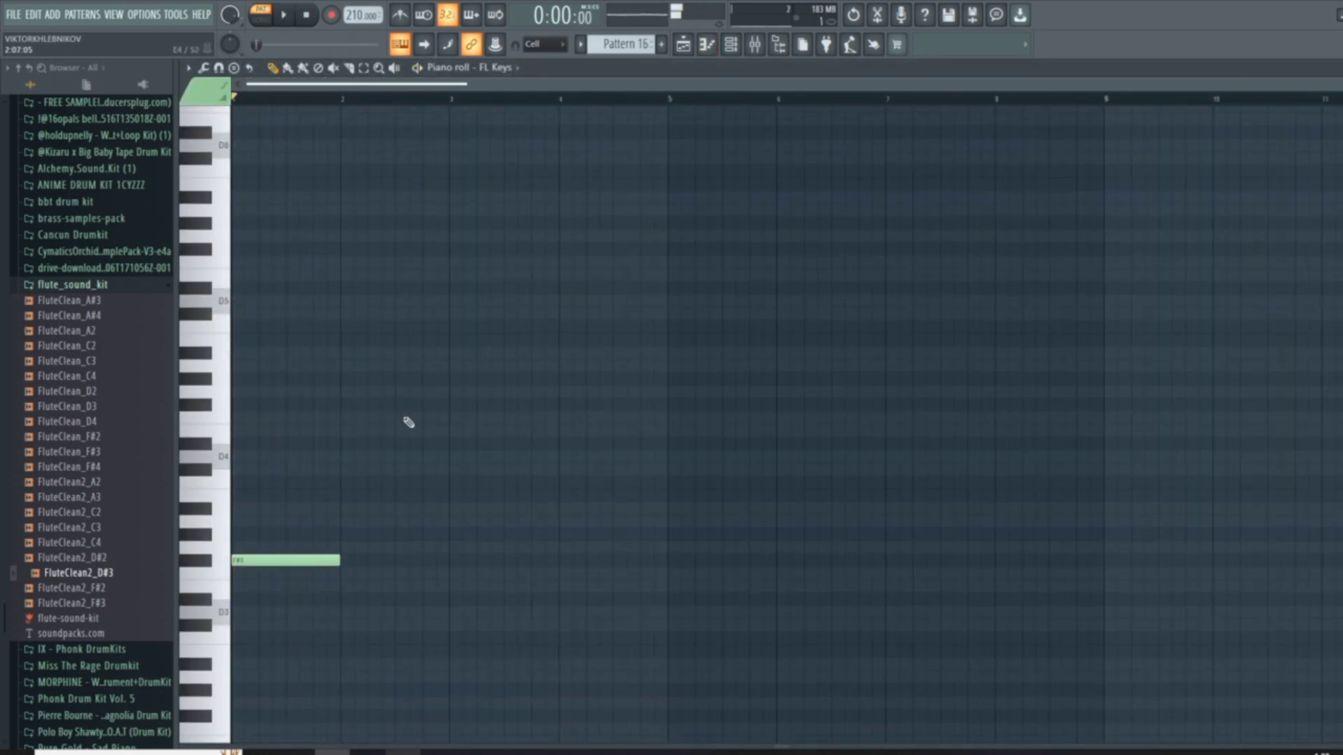
{"action": "left_click", "coordinate": [707, 44]}
Hide the channel rack, then view the settings and waveform of the Sound God FXs (3) audio clip and close them.
{"action": "key", "text": "F6"}
{"action": "left_click", "coordinate": [220, 128]}
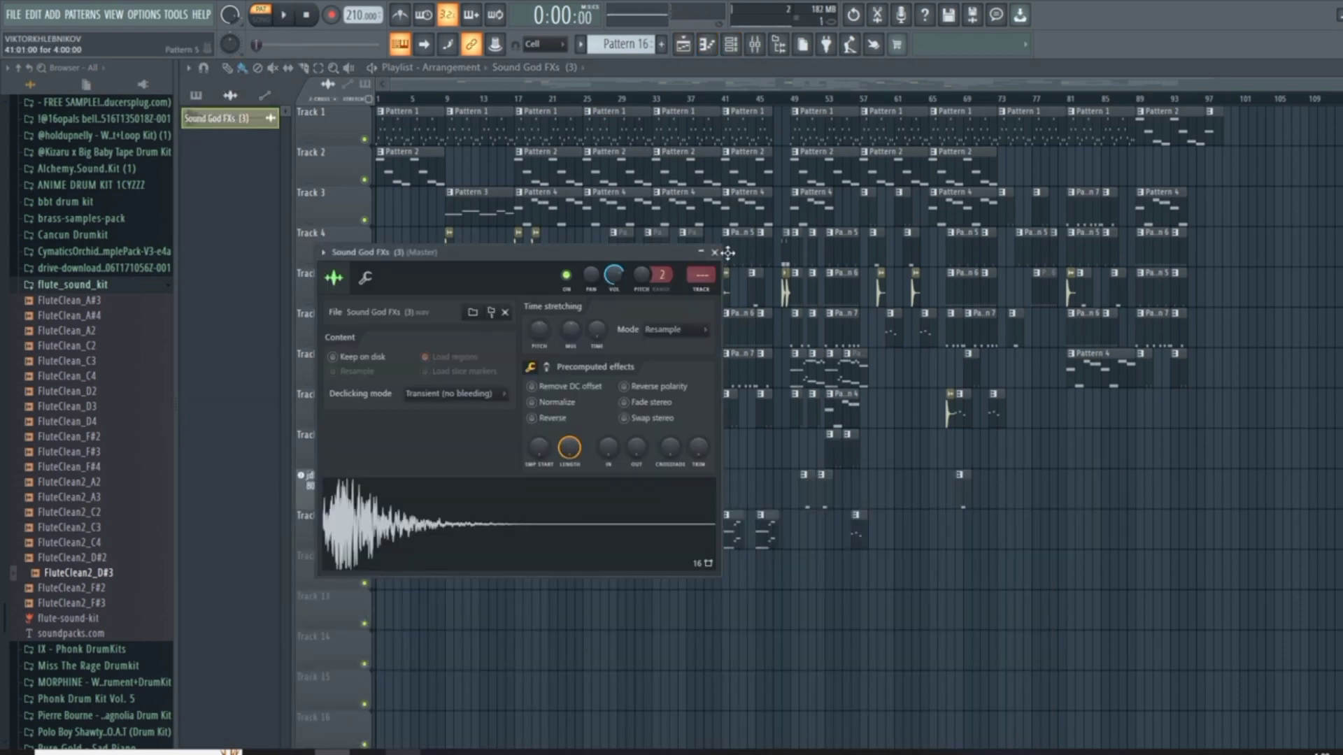
{"action": "left_click", "coordinate": [715, 253]}
Play the arrangement in song mode and follow its clips along the playlist from bar 1 onwards.
{"action": "scroll", "coordinate": [532, 162], "scroll_direction": "up", "scroll_amount": 2, "text": "ctrl"}
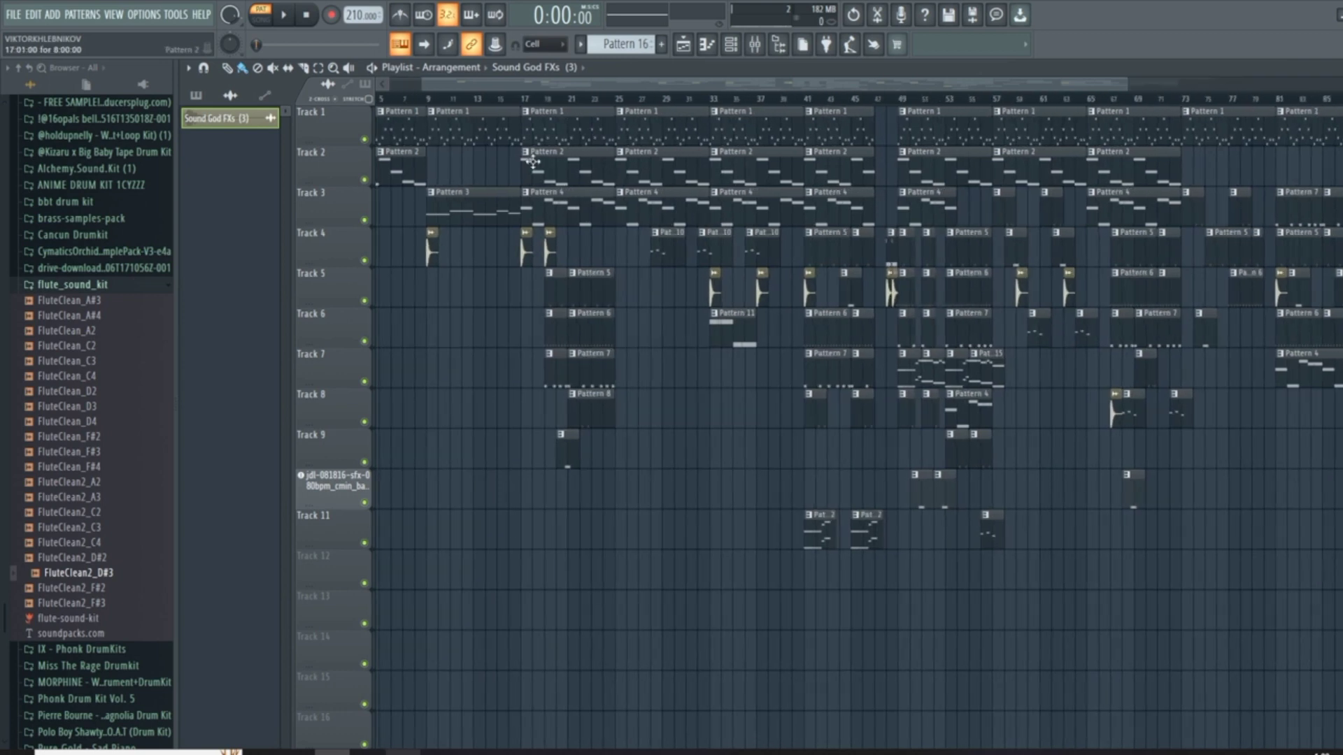
{"action": "left_click_drag", "start_coordinate": [549, 89], "coordinate": [397, 106]}
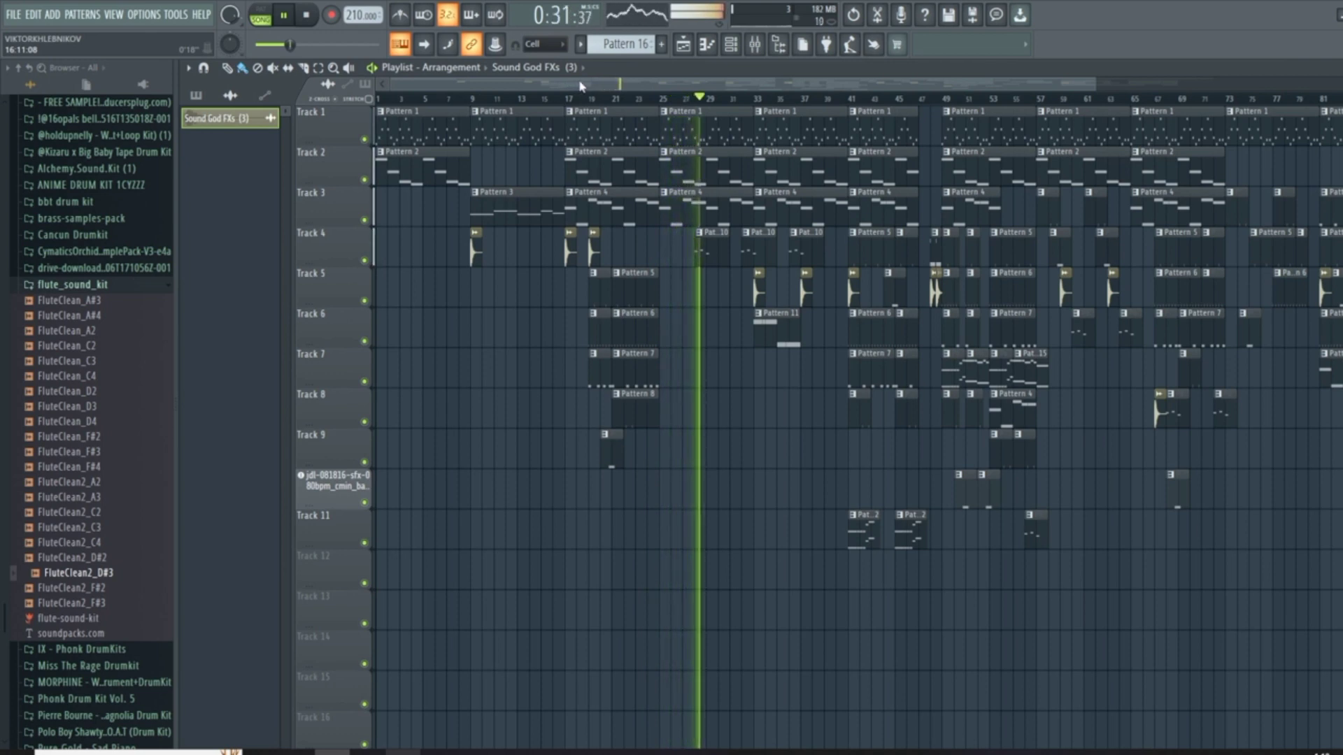
{"action": "left_click_drag", "start_coordinate": [582, 85], "coordinate": [764, 88]}
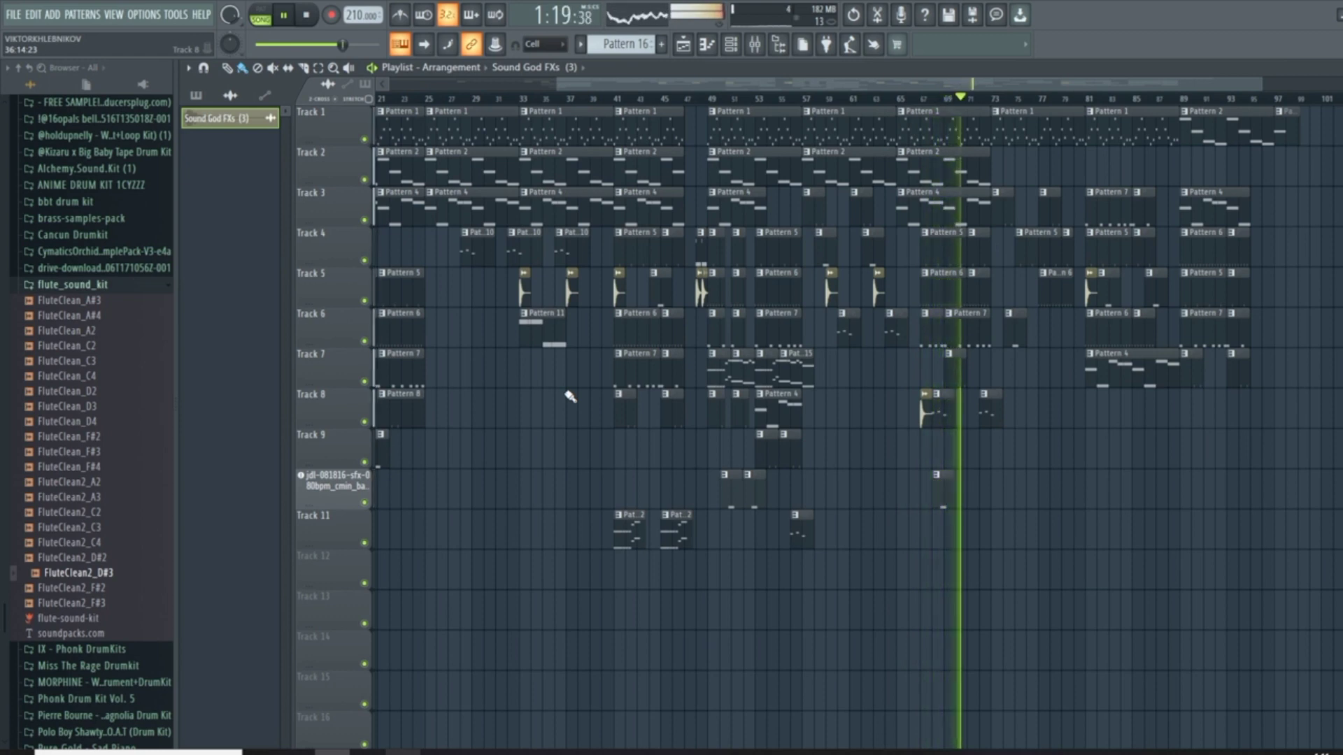
{"action": "left_click_drag", "start_coordinate": [925, 83], "coordinate": [1087, 70]}
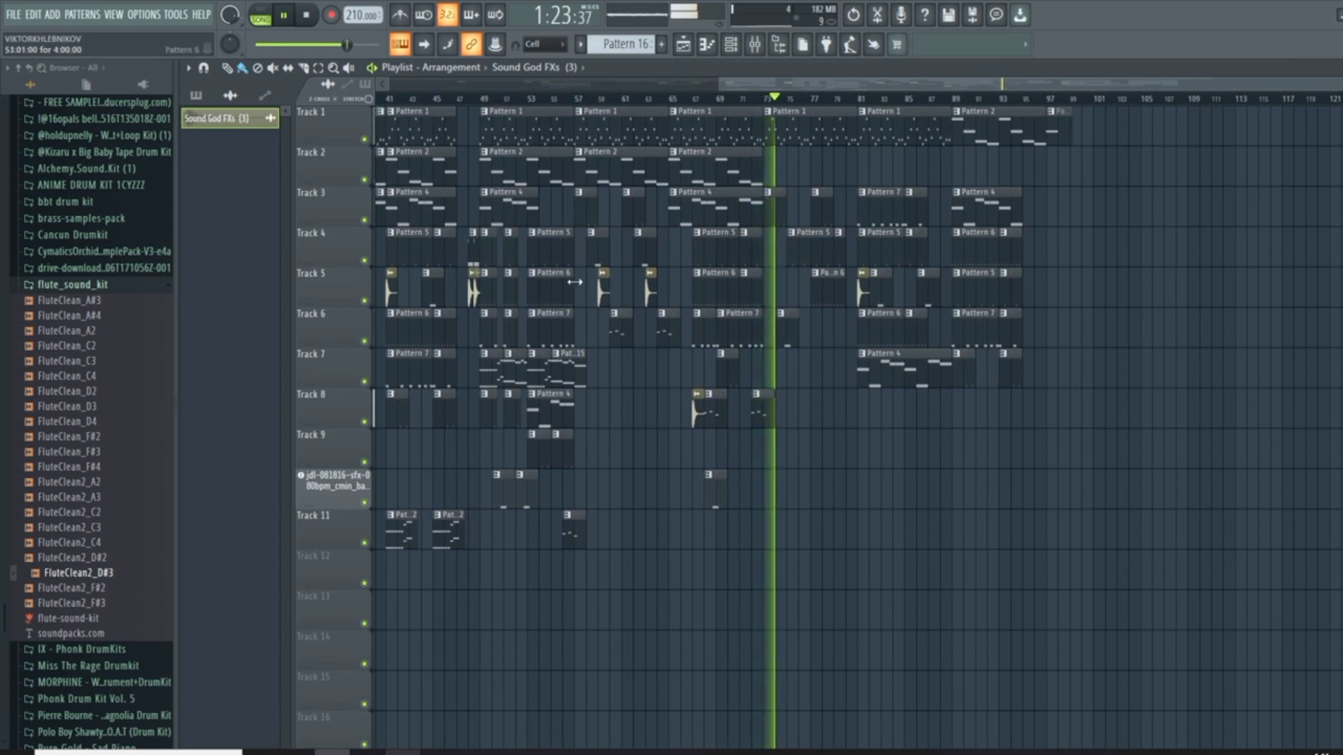